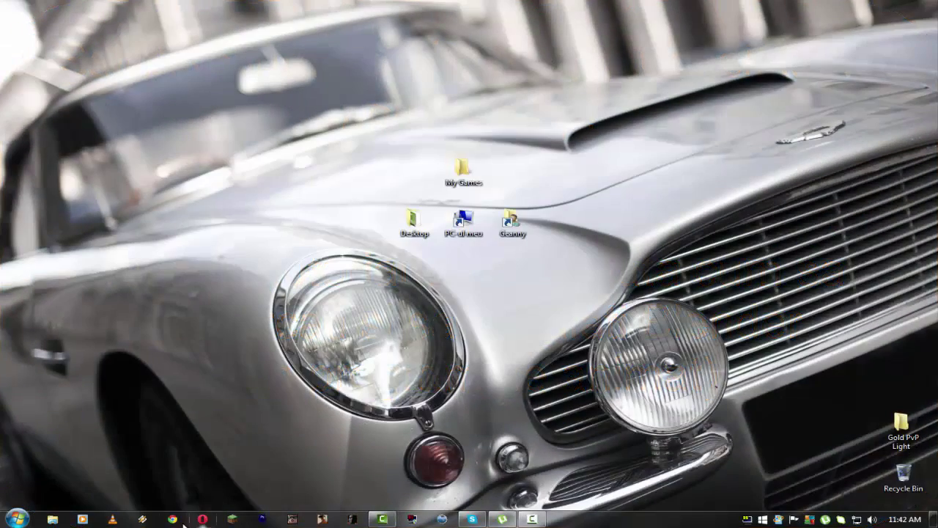
Step: Launch Opera from the taskbar
left_click(202, 519)
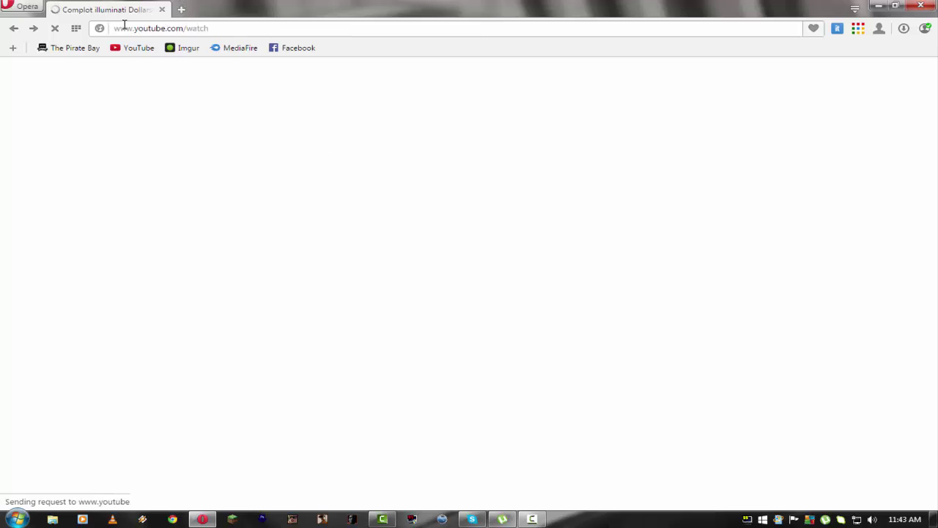
Step: Close the YouTube tab and search Google for 'blender download'
left_click(163, 10)
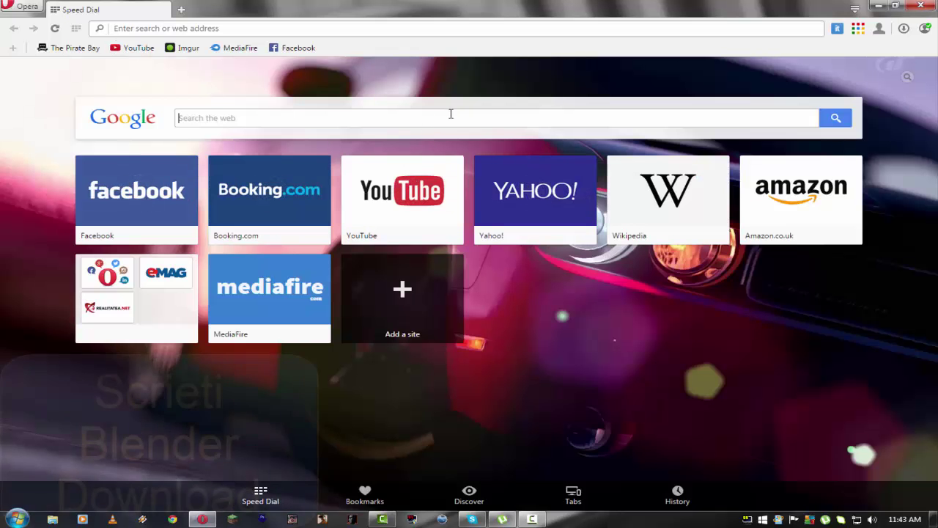
left_click(346, 122)
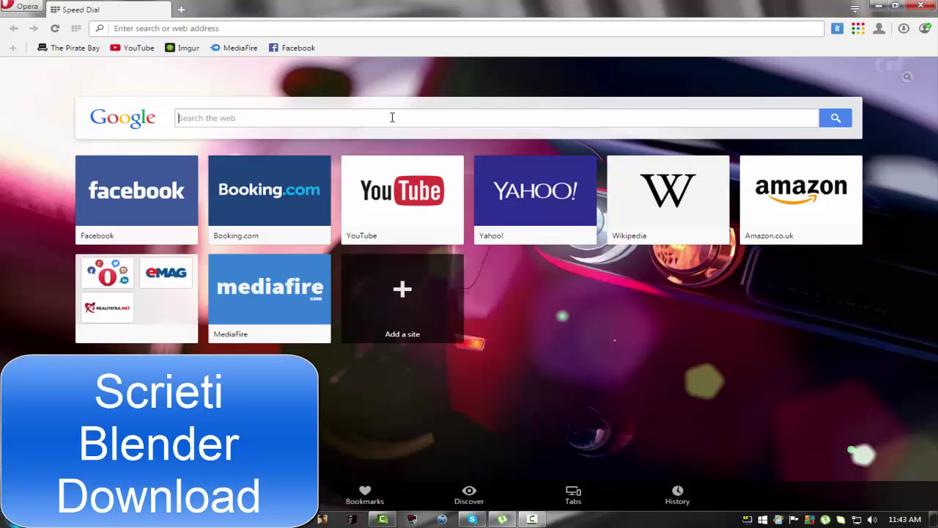
type("bl")
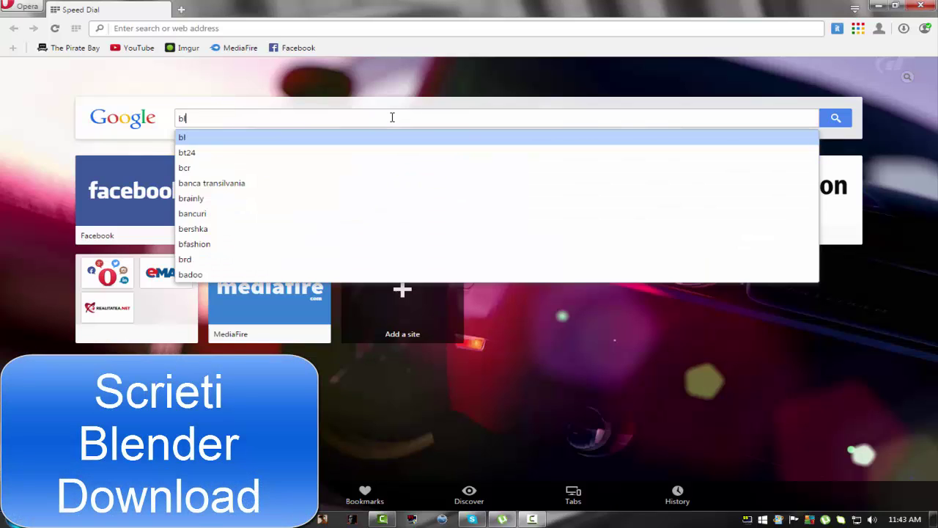
type("ender downlo")
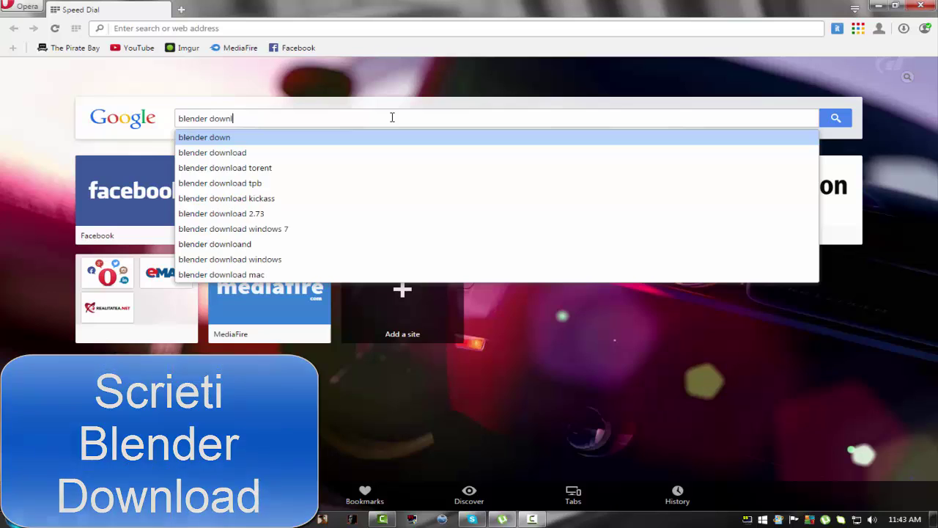
type("ad")
key("Return")
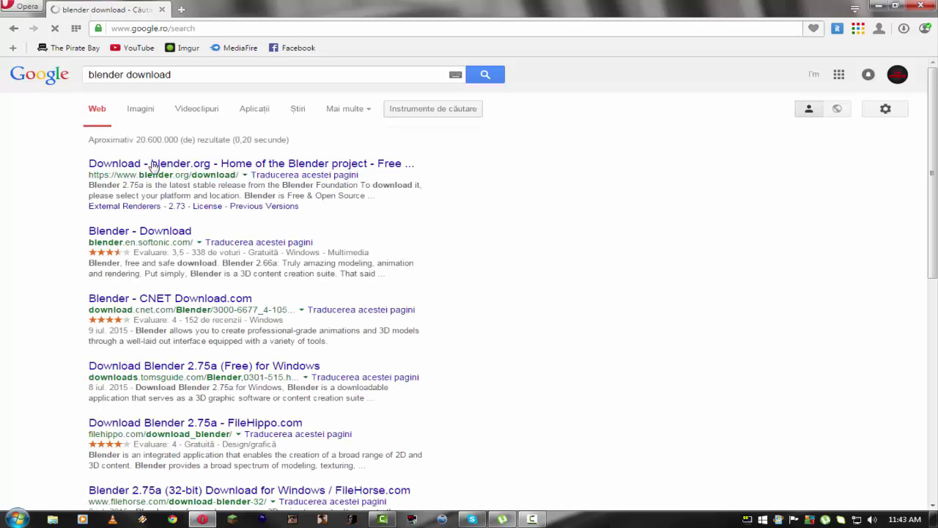
Step: From blender.org, request the 32-bit Blender 2.75a Windows installer via the USA mirror
left_click(210, 165)
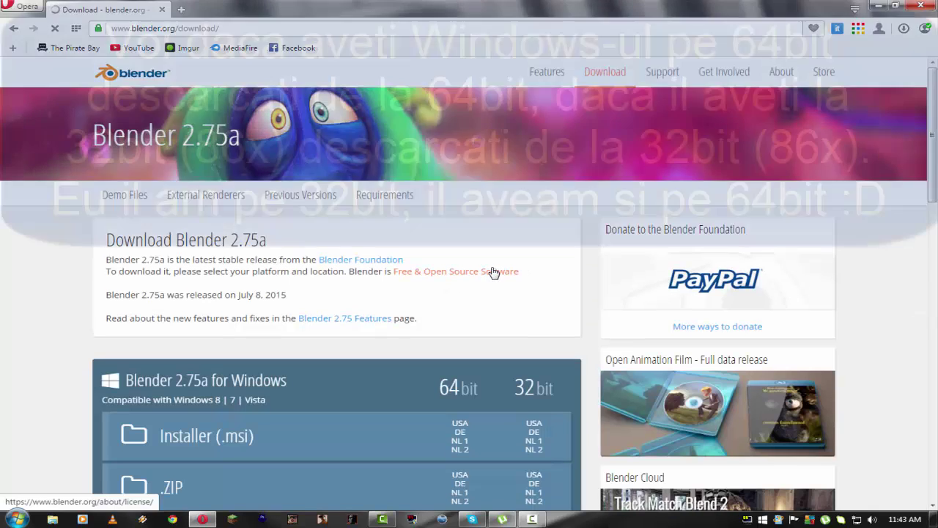
scroll(493, 271, "down", 2)
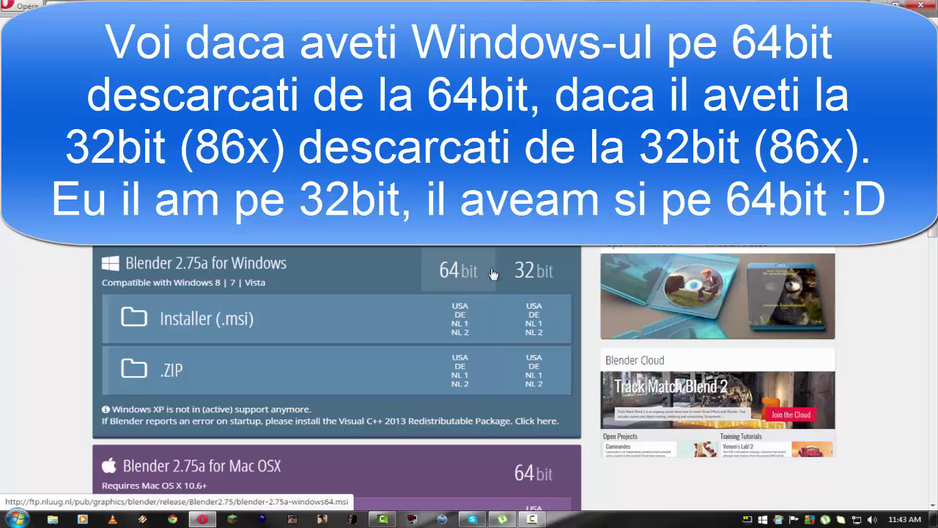
left_click(541, 267)
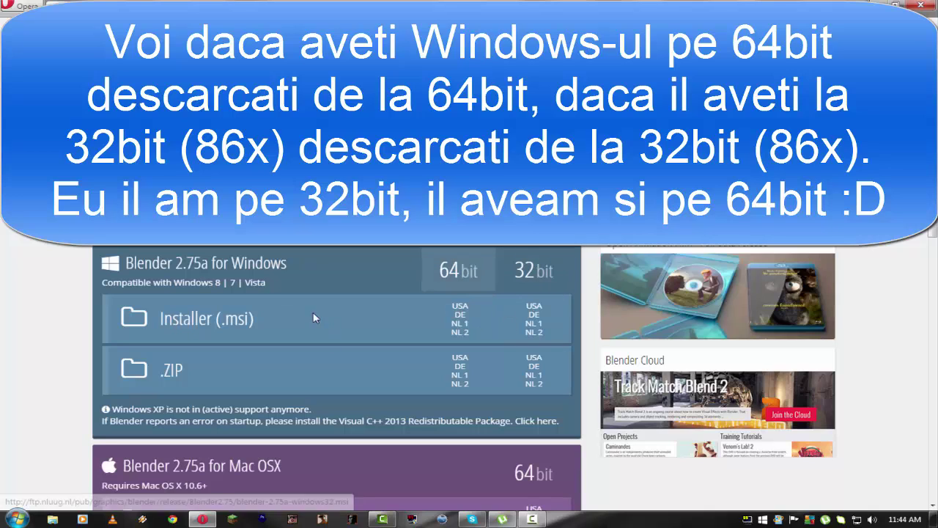
mouse_move(236, 327)
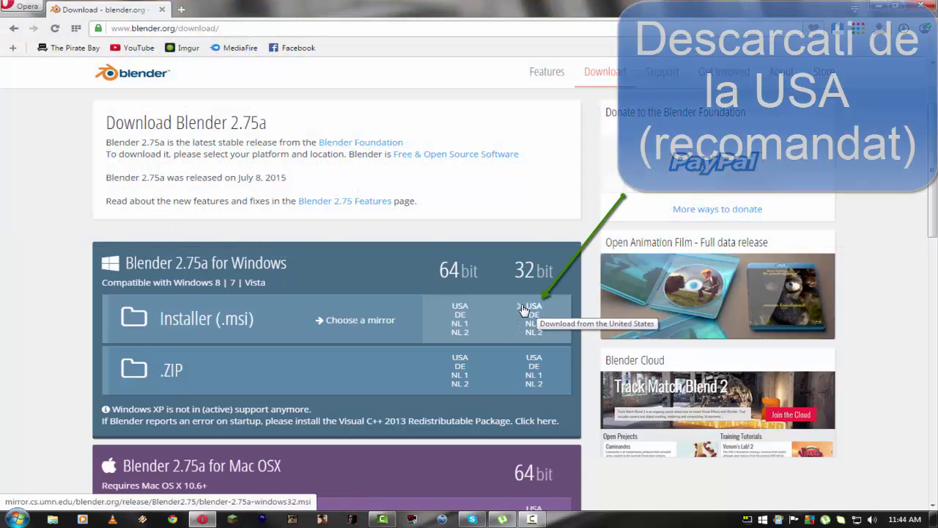
left_click(523, 309)
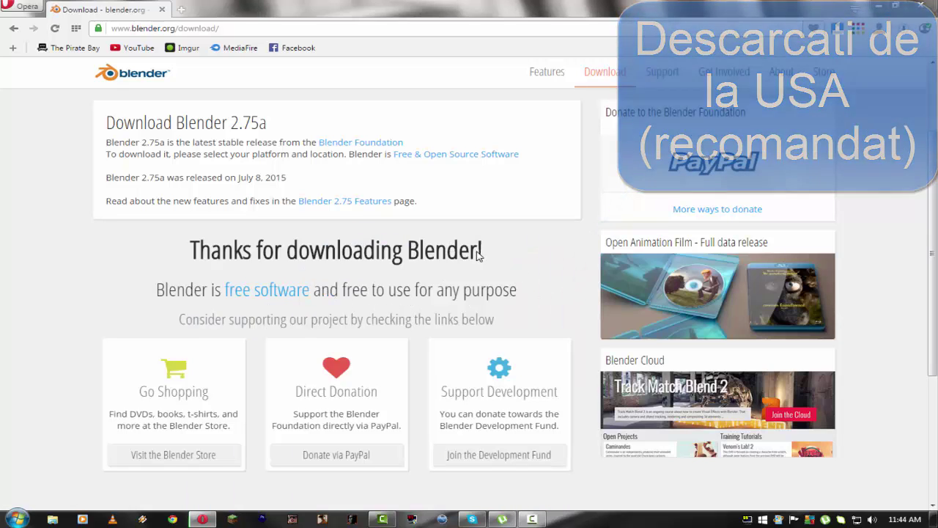
Step: Save blender-2.75a-windows32.msi to Downloads, then run it from Opera's downloads list
left_click(44, 94)
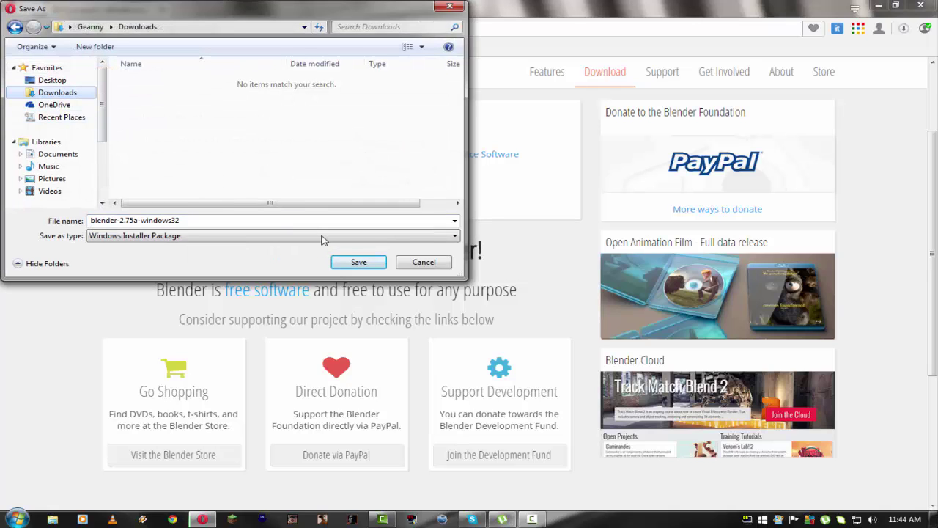
left_click(359, 263)
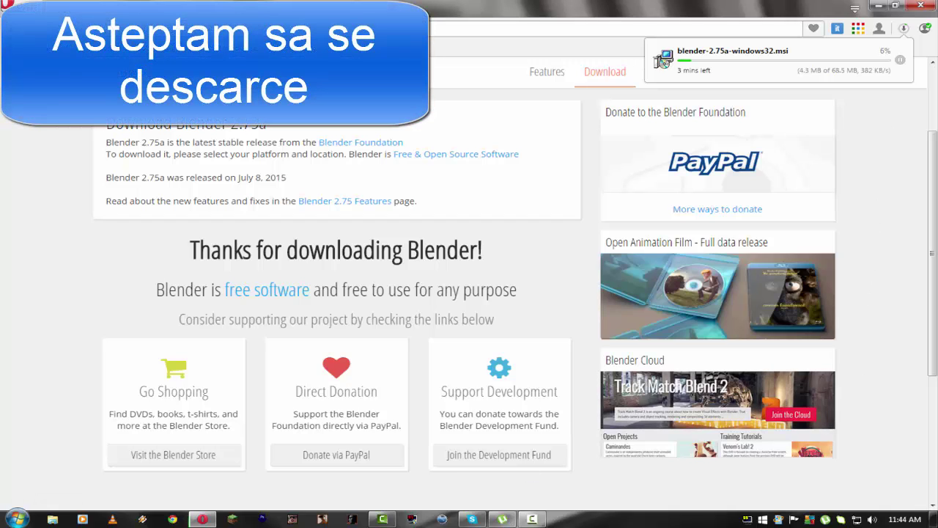
left_click(538, 521)
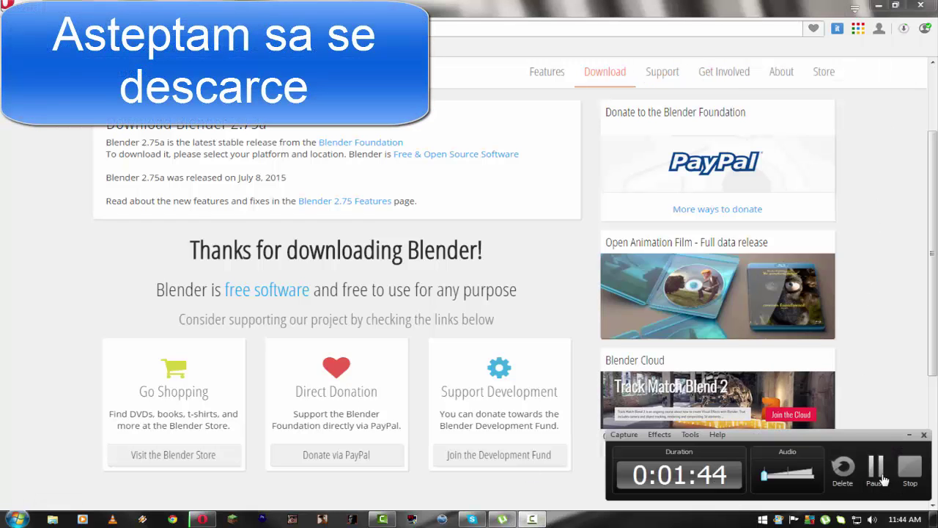
left_click(876, 469)
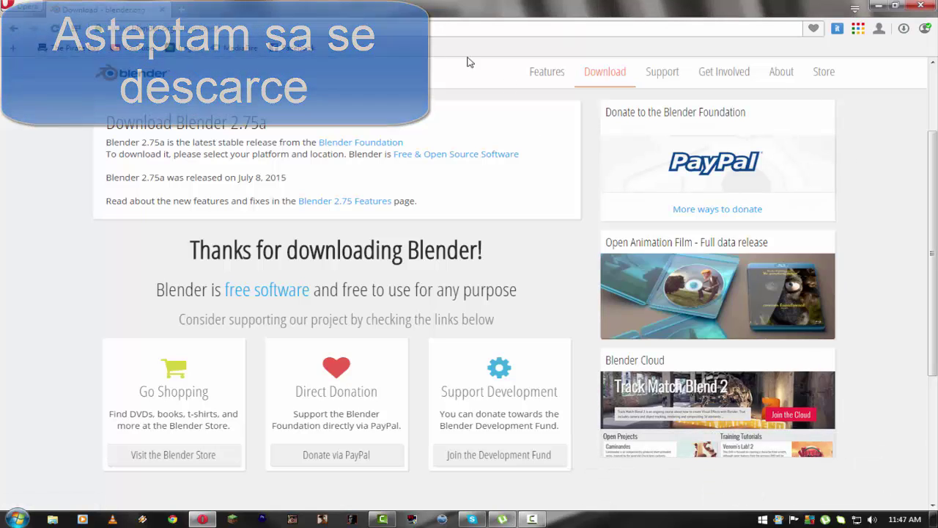
left_click(903, 29)
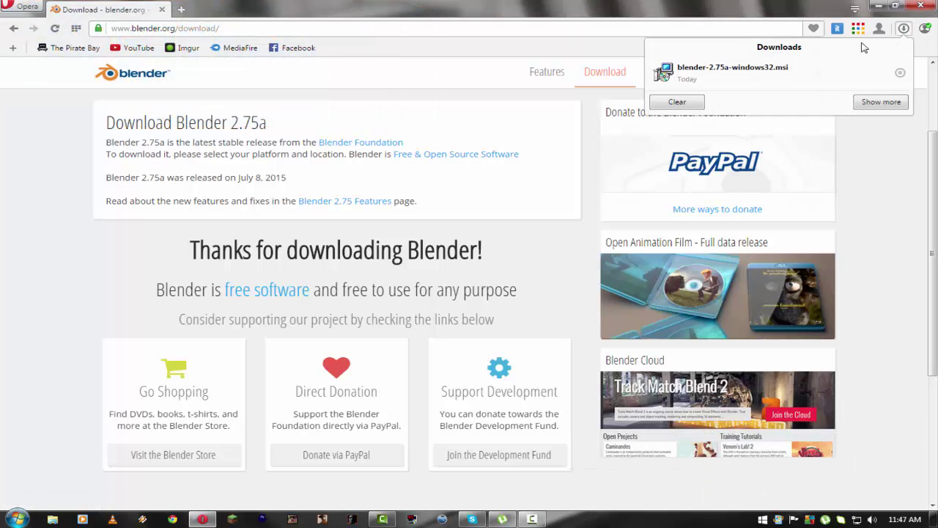
left_click(850, 79)
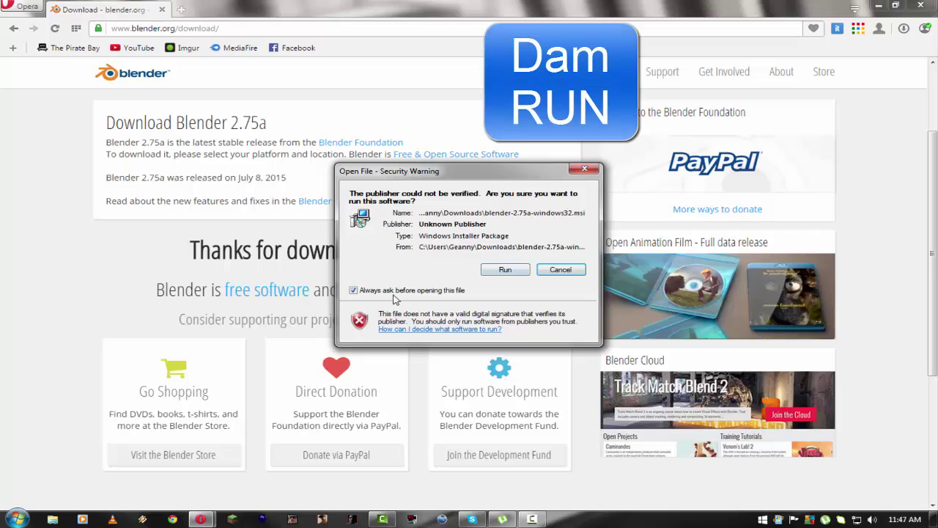
Step: Allow the installer to run and accept the Blender license agreement
left_click(506, 270)
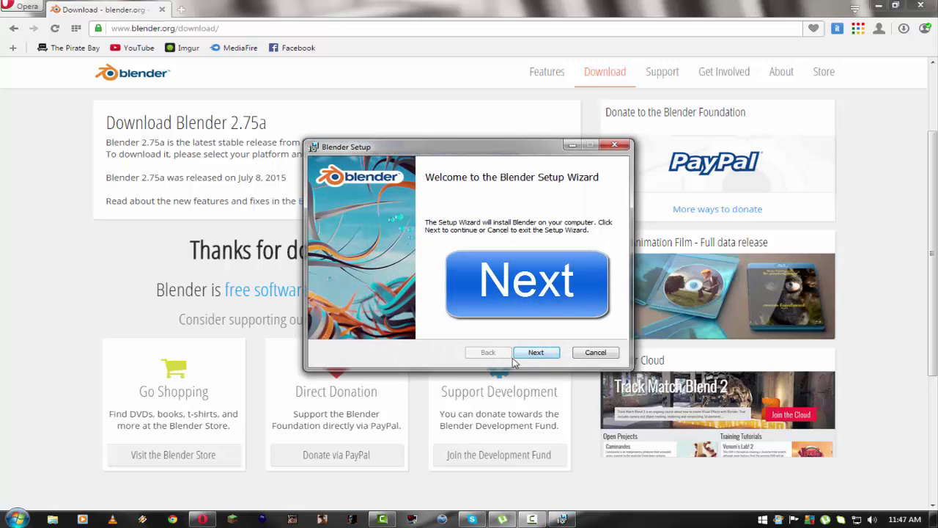
left_click(537, 354)
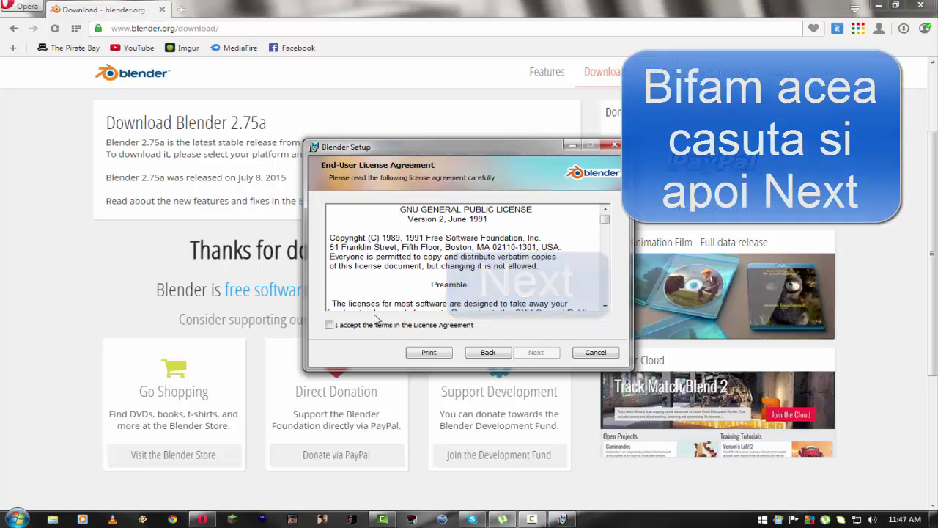
left_click(351, 328)
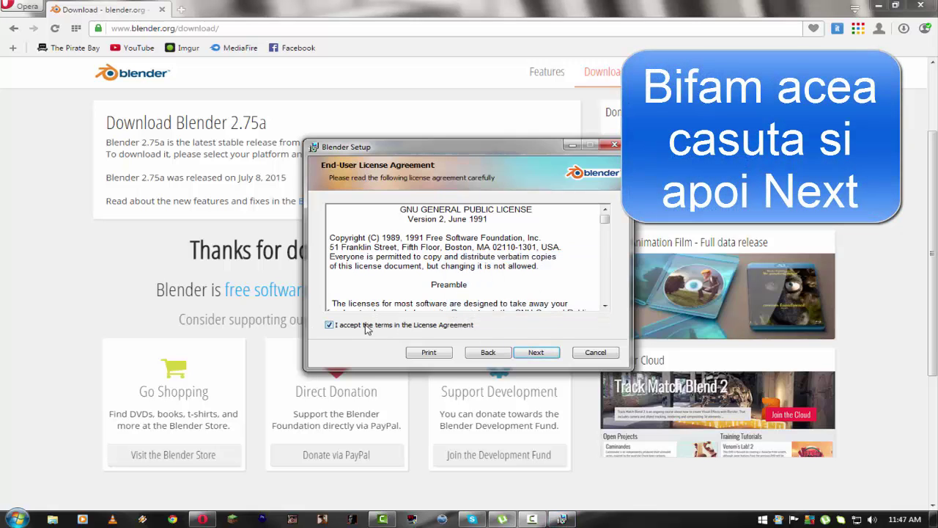
left_click(537, 353)
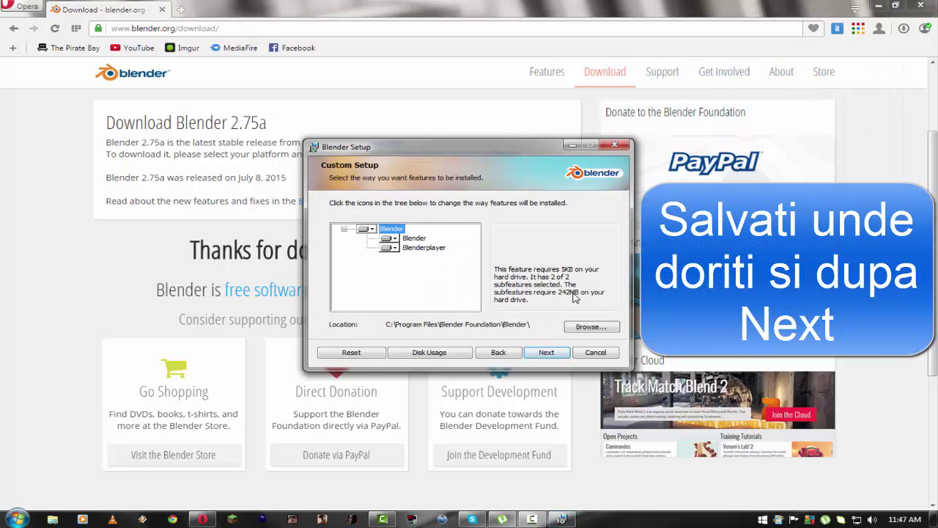
Step: Change the Blender install location to D:\ and proceed to Ready to install
left_click(592, 327)
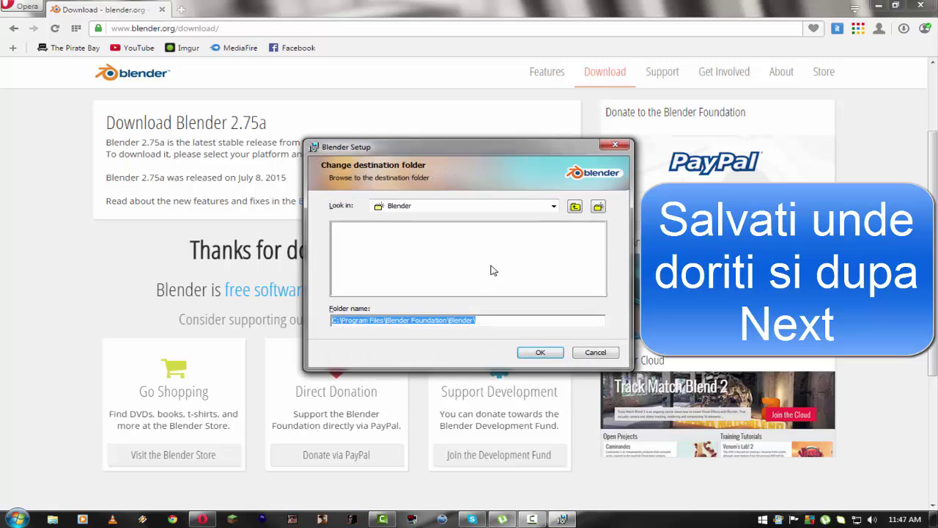
left_click(553, 206)
left_click(409, 261)
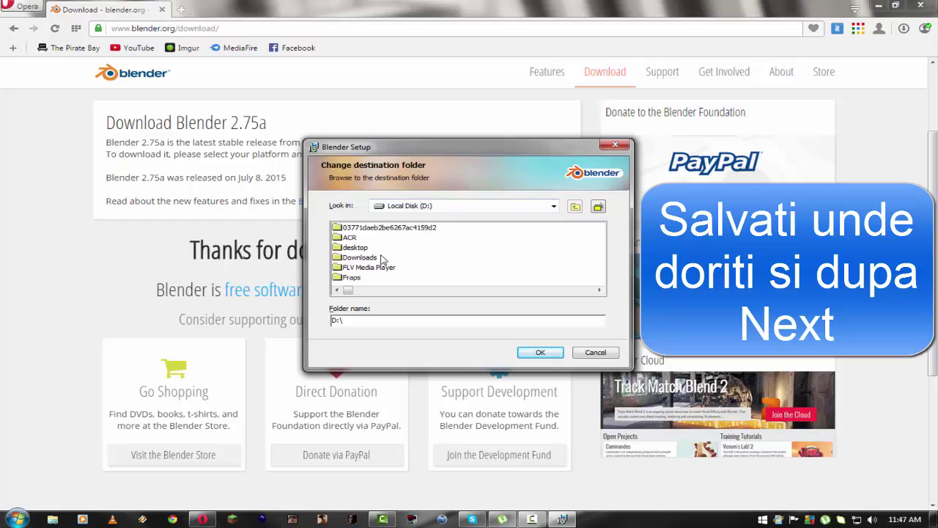
left_click(539, 352)
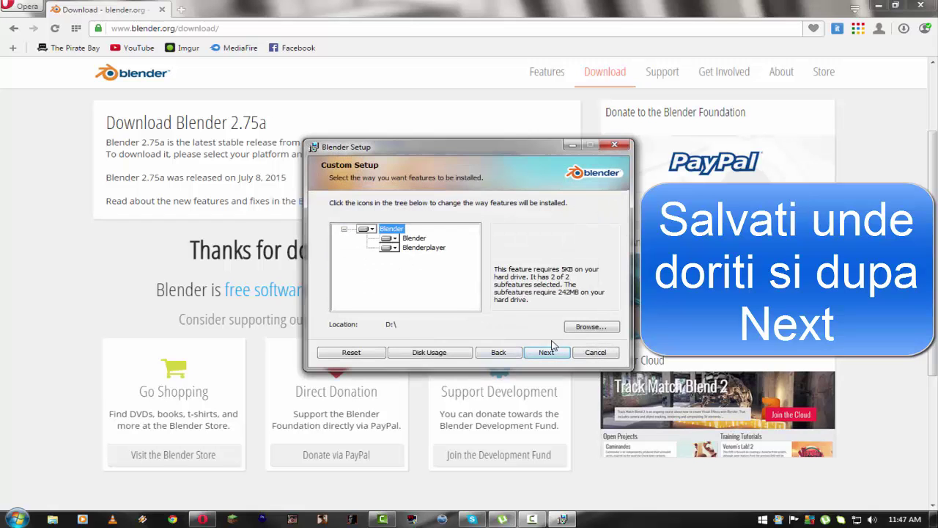
left_click(554, 351)
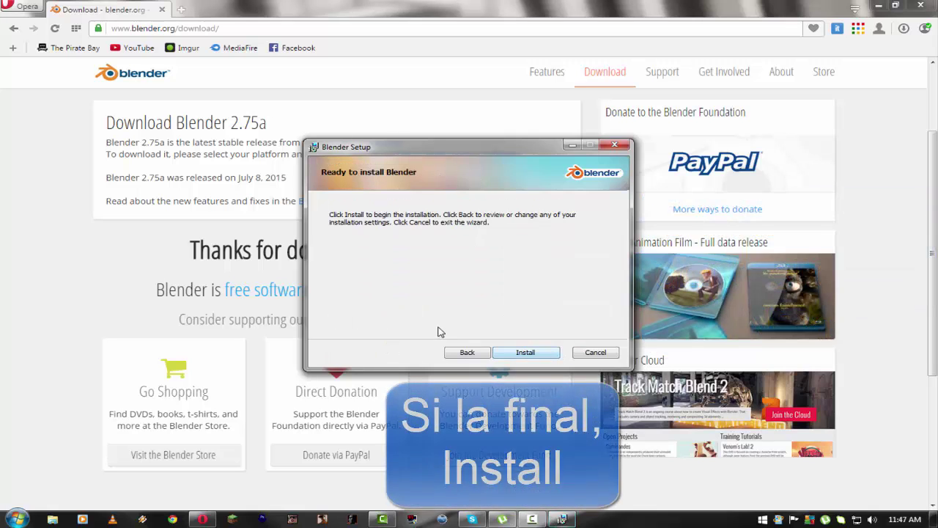
Step: Install Blender and let setup complete while the browser is minimized
left_click(524, 355)
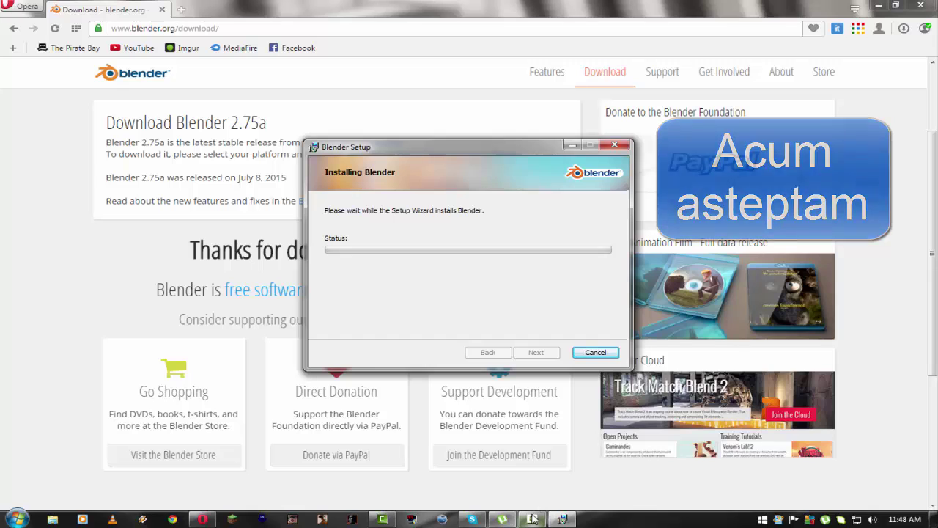
mouse_move(532, 519)
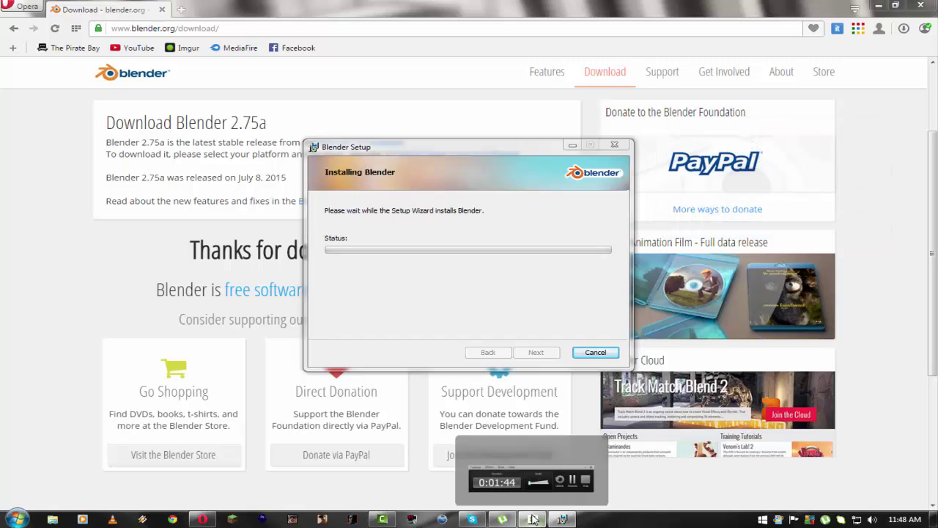
left_click(533, 518)
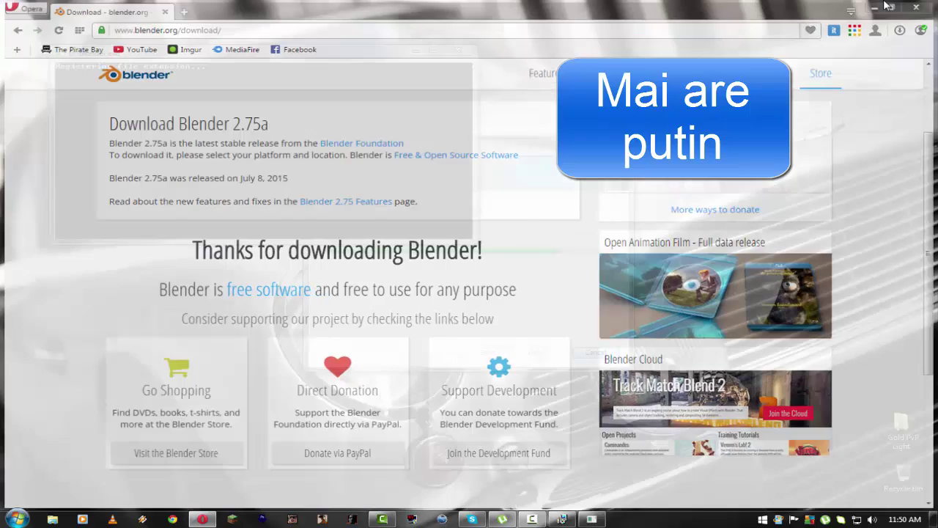
left_click(879, 5)
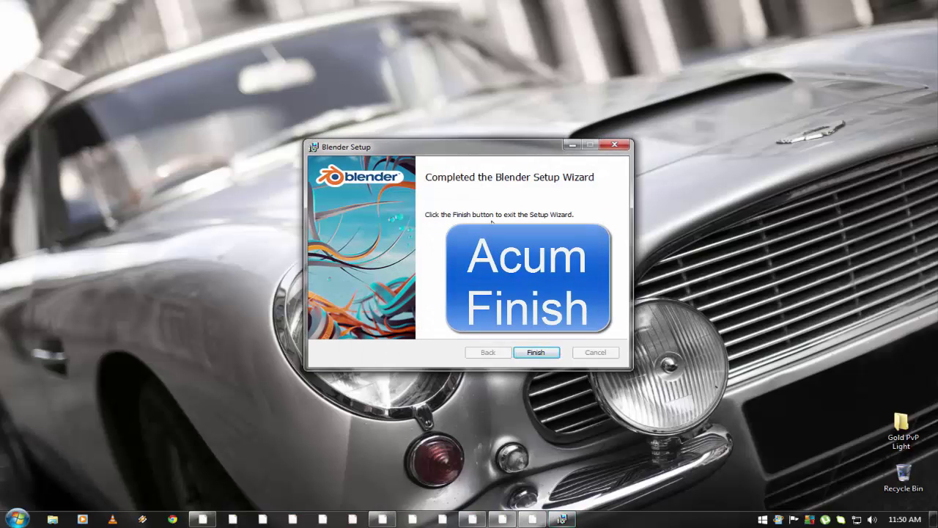
Step: Close the finished Setup wizard and search the Start menu for 'blender'
left_click(546, 352)
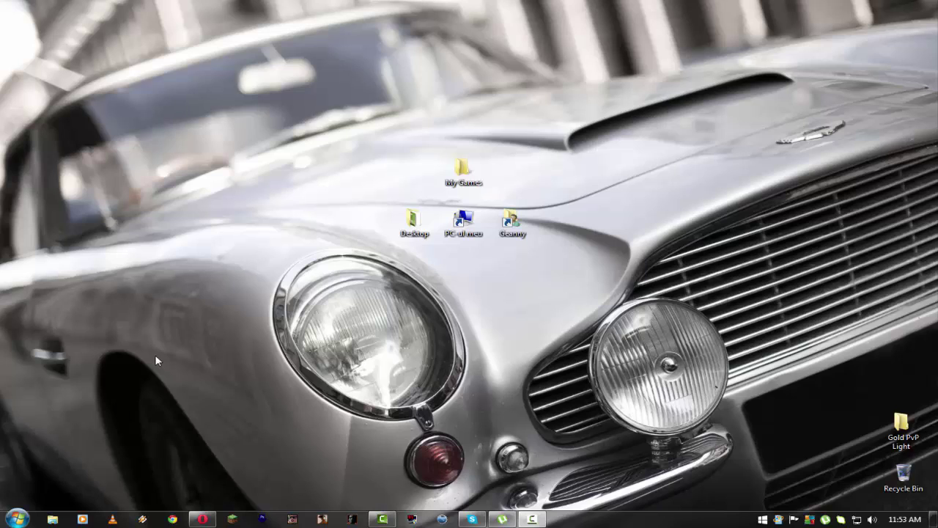
left_click(14, 520)
left_click(66, 494)
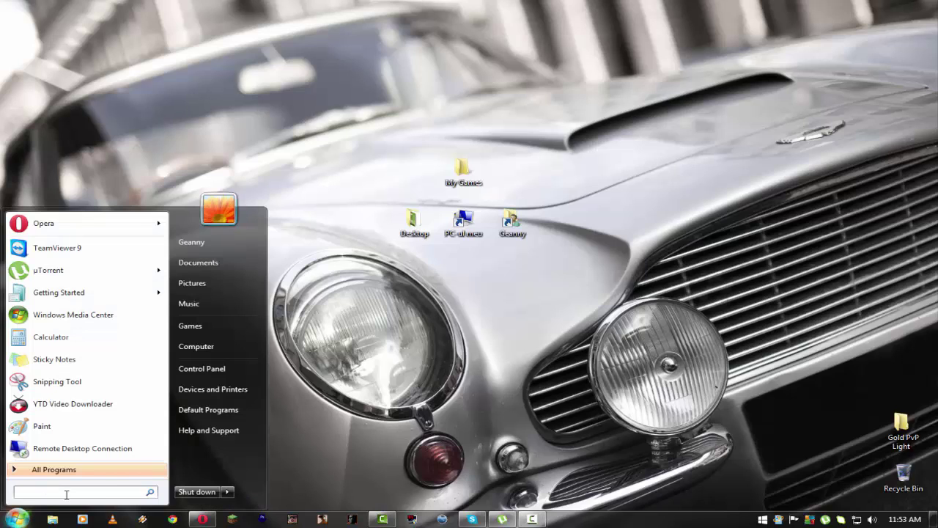
type("blender")
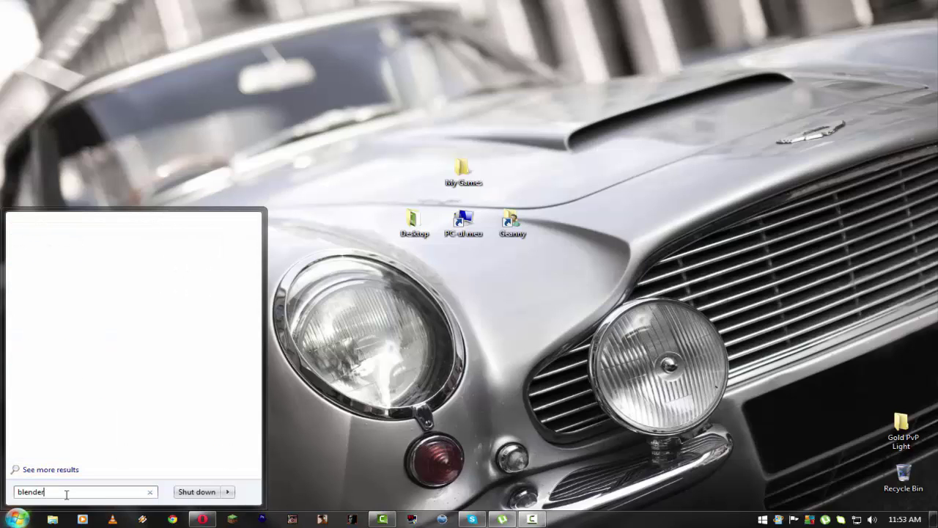
Step: Launch Blender 2.75a, dismiss the splash, and sketch a freehand stroke right of the cube
left_click(35, 242)
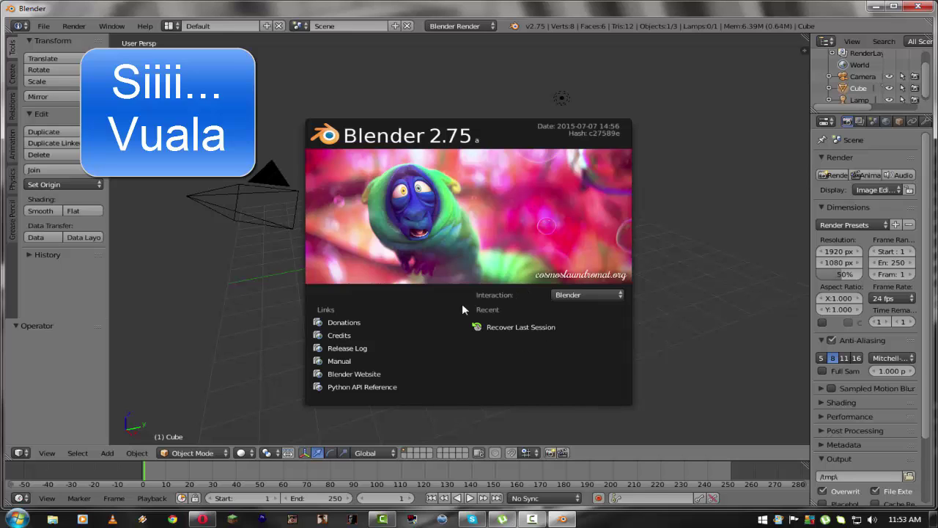
left_click(697, 238)
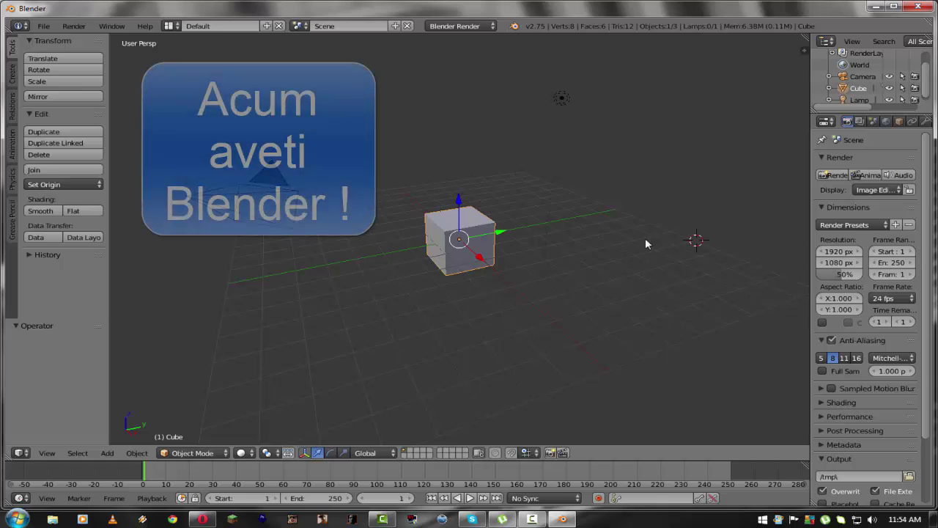
key("g")
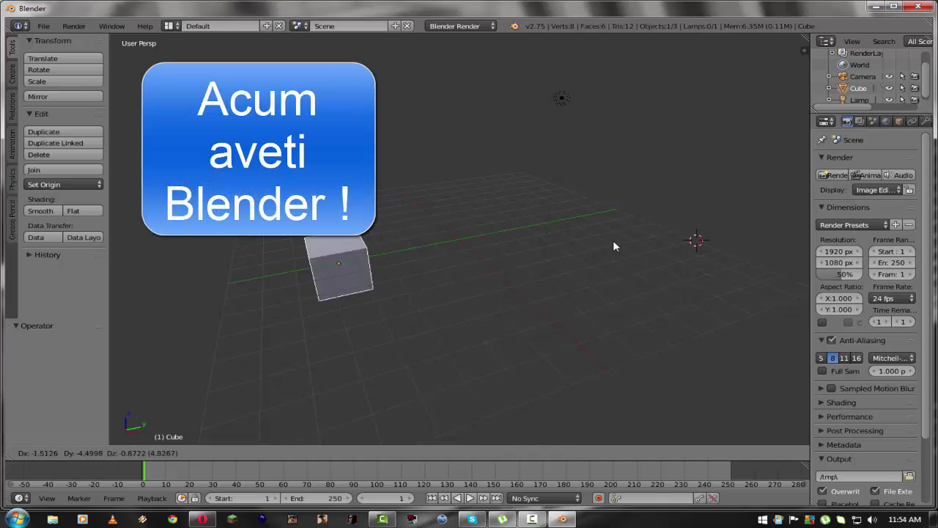
key("Escape")
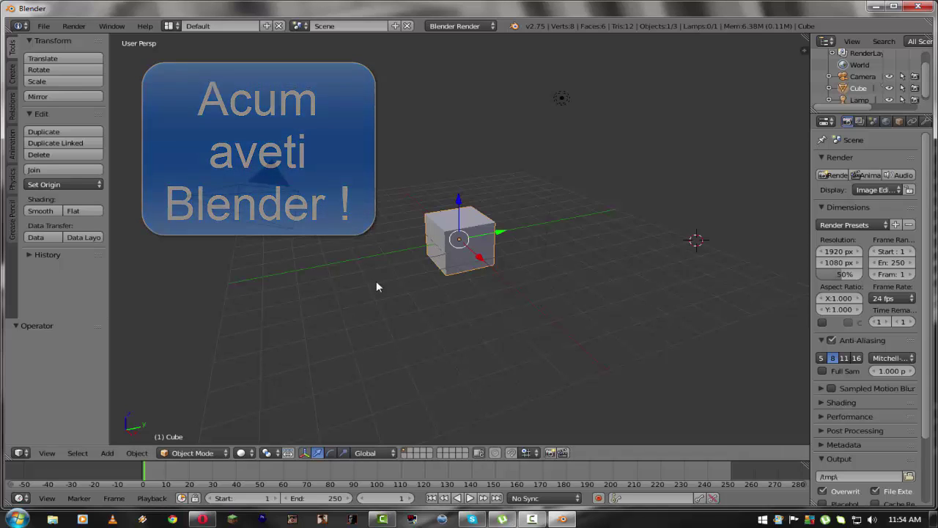
mouse_move(627, 296)
left_mouse_down()
mouse_move(600, 250)
mouse_move(602, 340)
mouse_move(665, 255)
mouse_move(681, 284)
mouse_move(613, 253)
left_mouse_up()
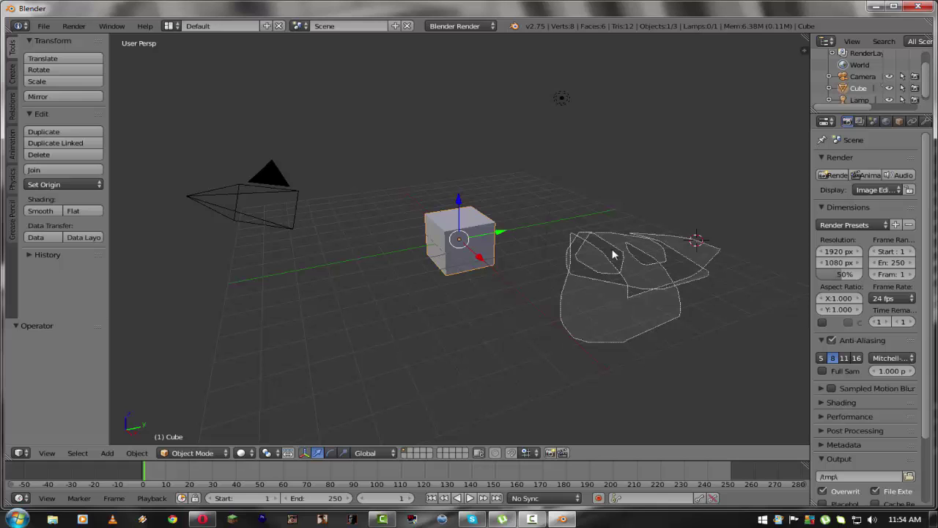